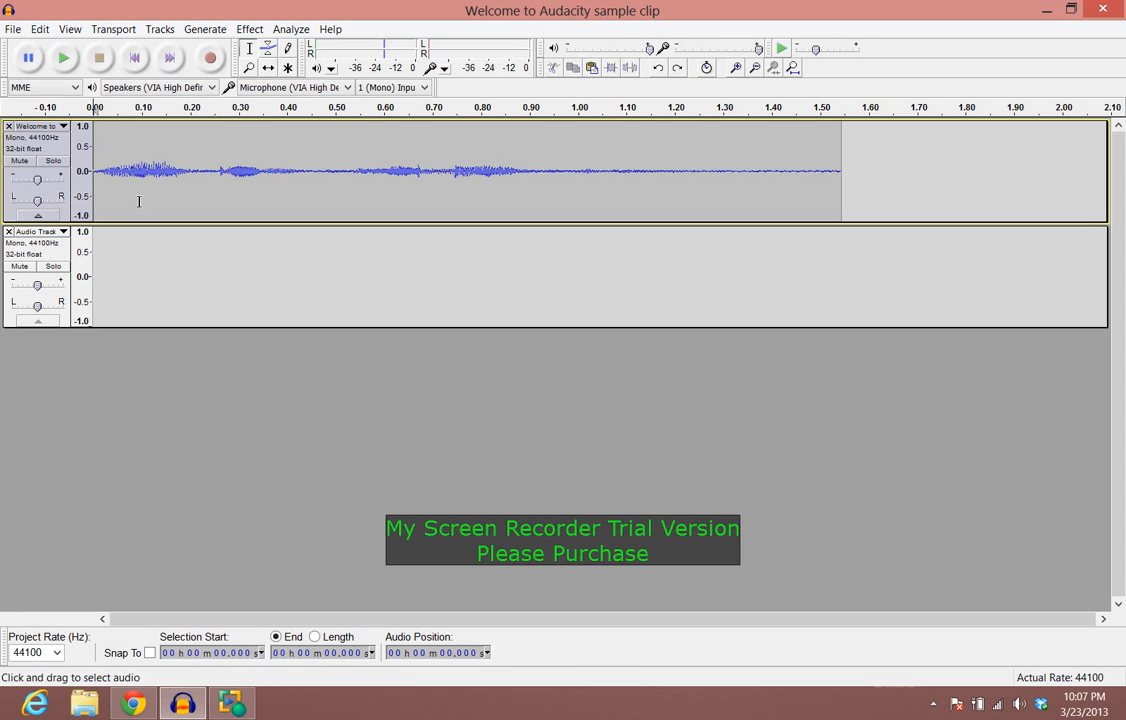
Step: Select the whole first clip, duplicate it into a new track, then undo the duplicate
click(7, 216)
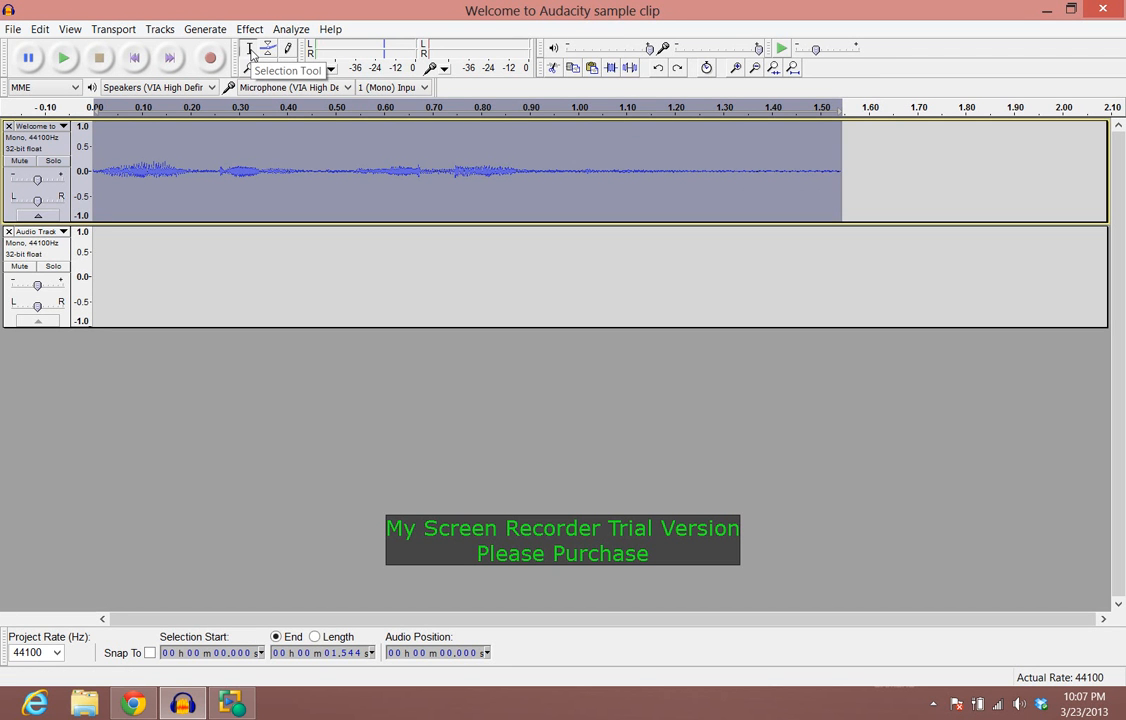
click(854, 171)
drag(845, 171, 90, 185)
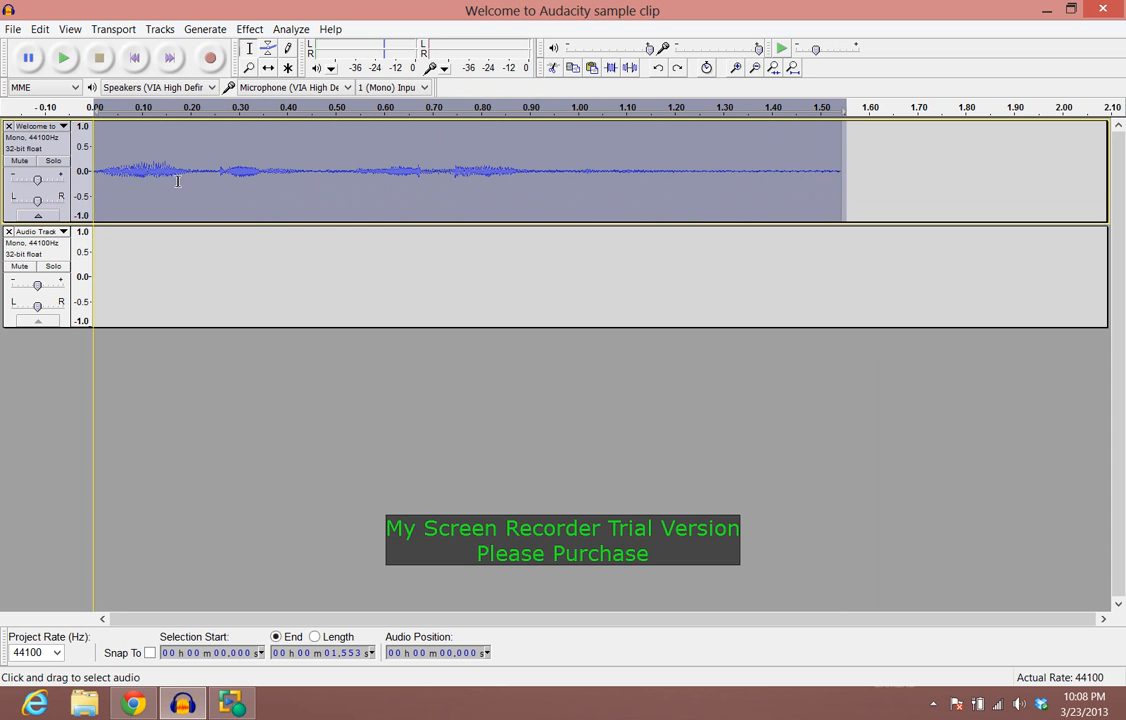
click(40, 30)
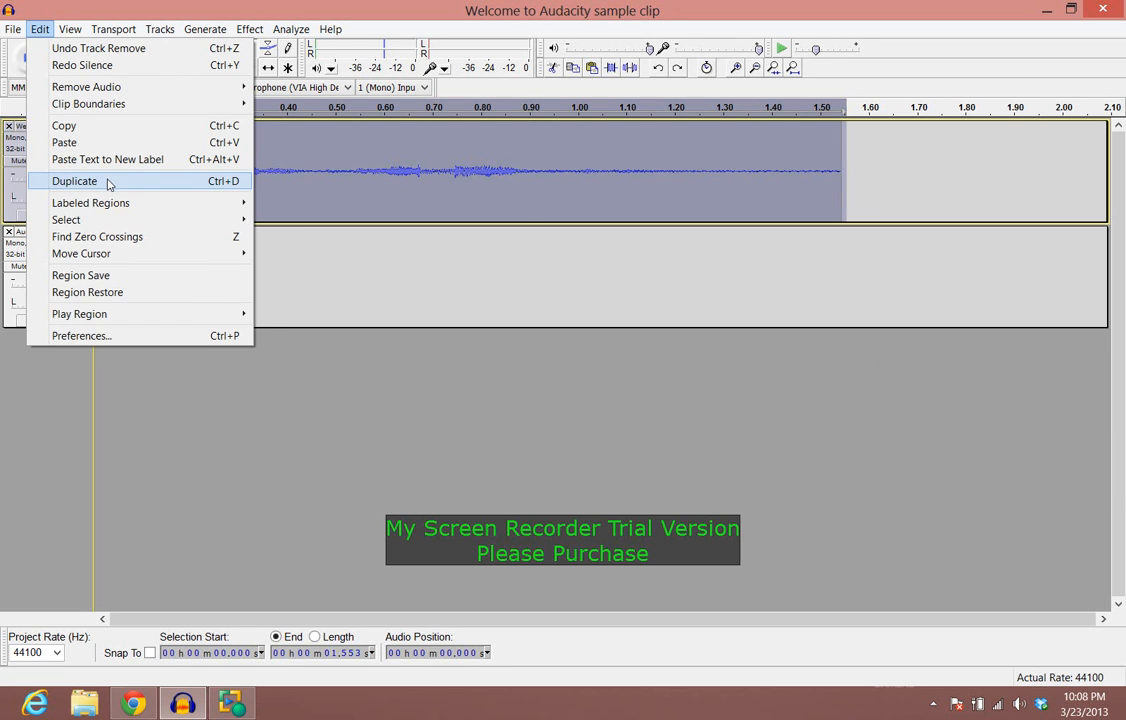
click(75, 181)
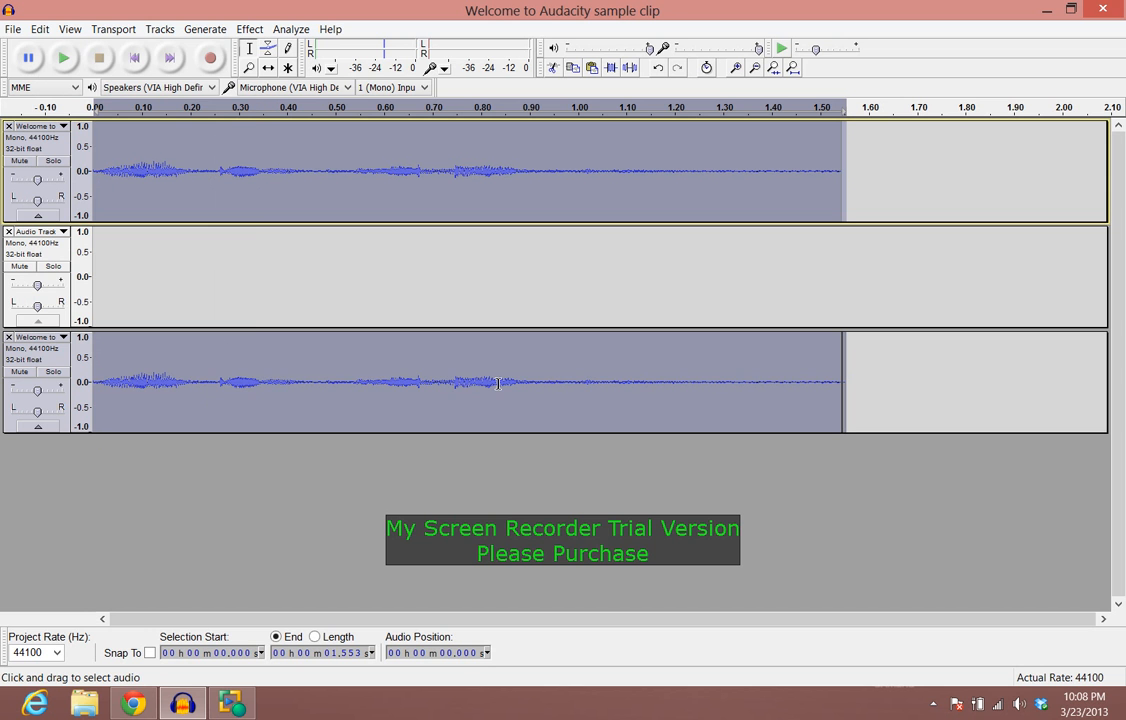
click(40, 30)
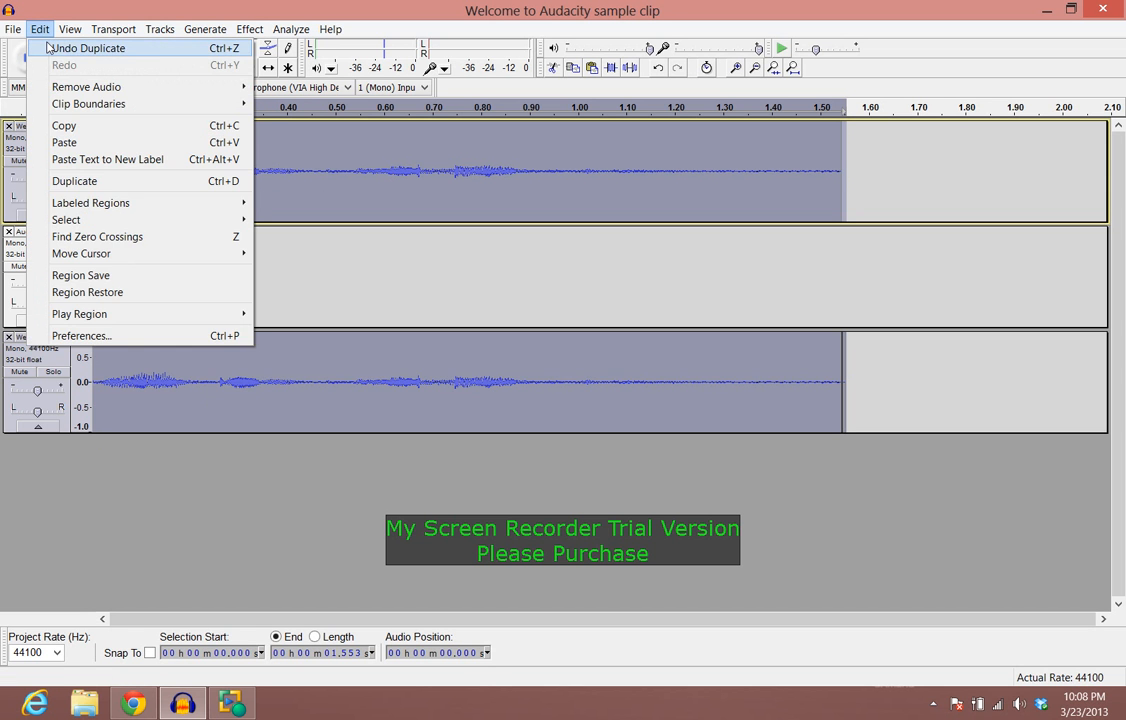
click(47, 47)
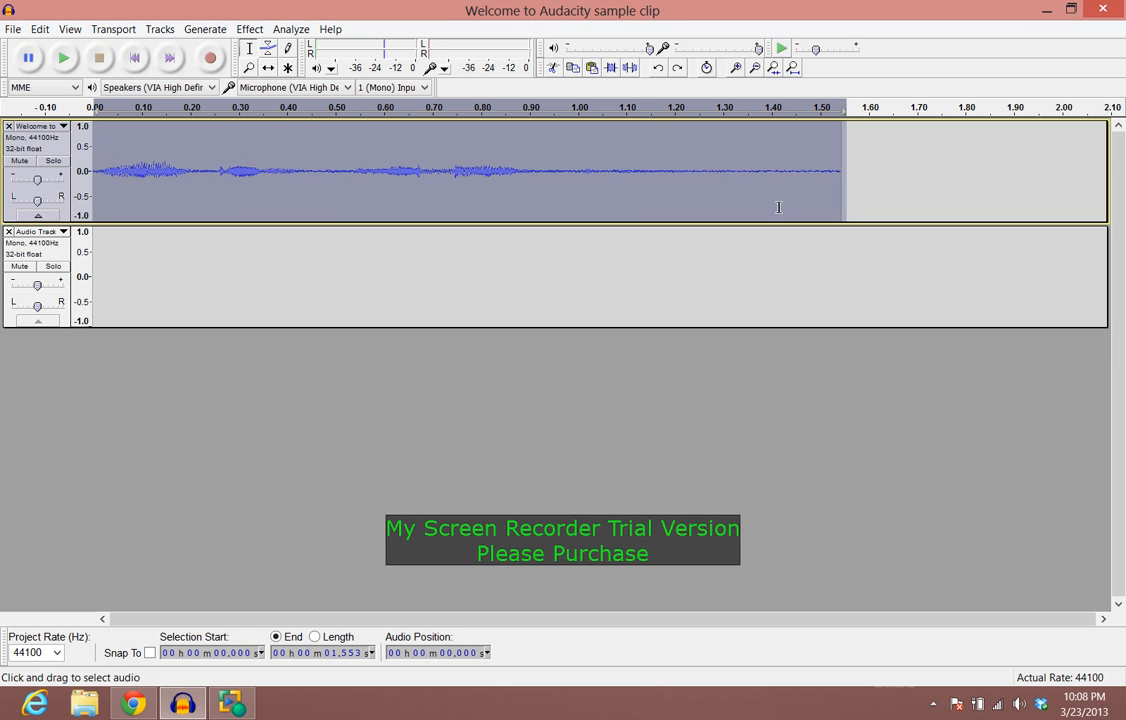
Step: Cut the end of the clip from about 1.32 s to its end
click(734, 175)
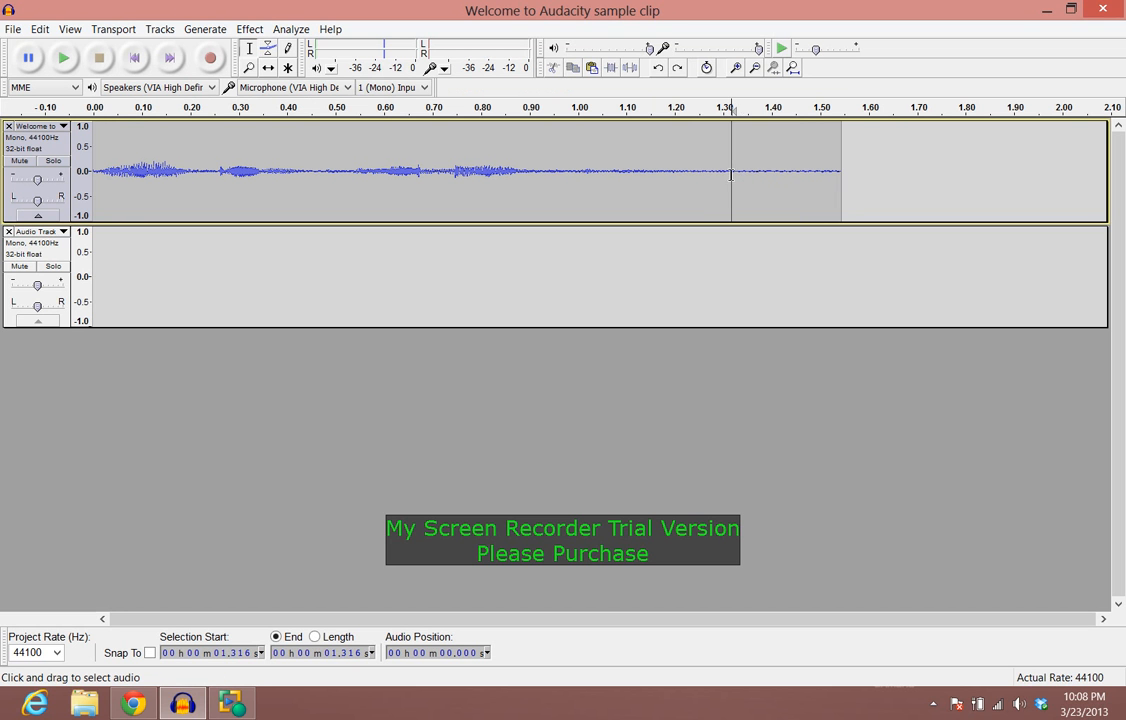
drag(731, 172, 842, 176)
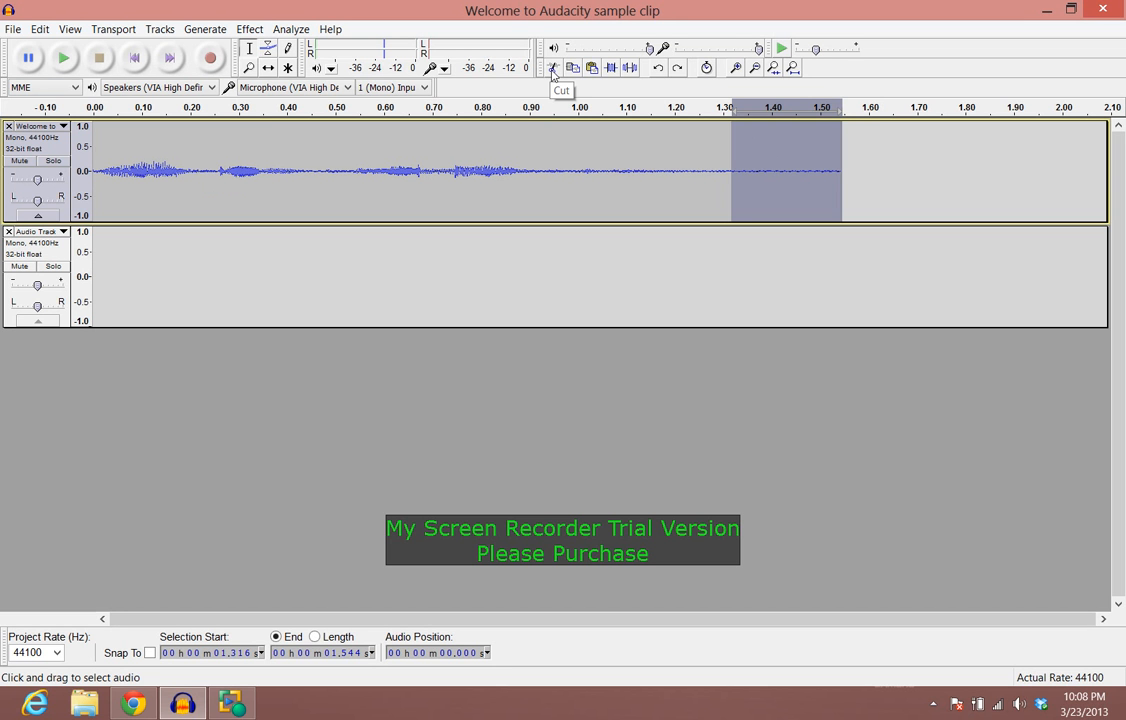
click(553, 67)
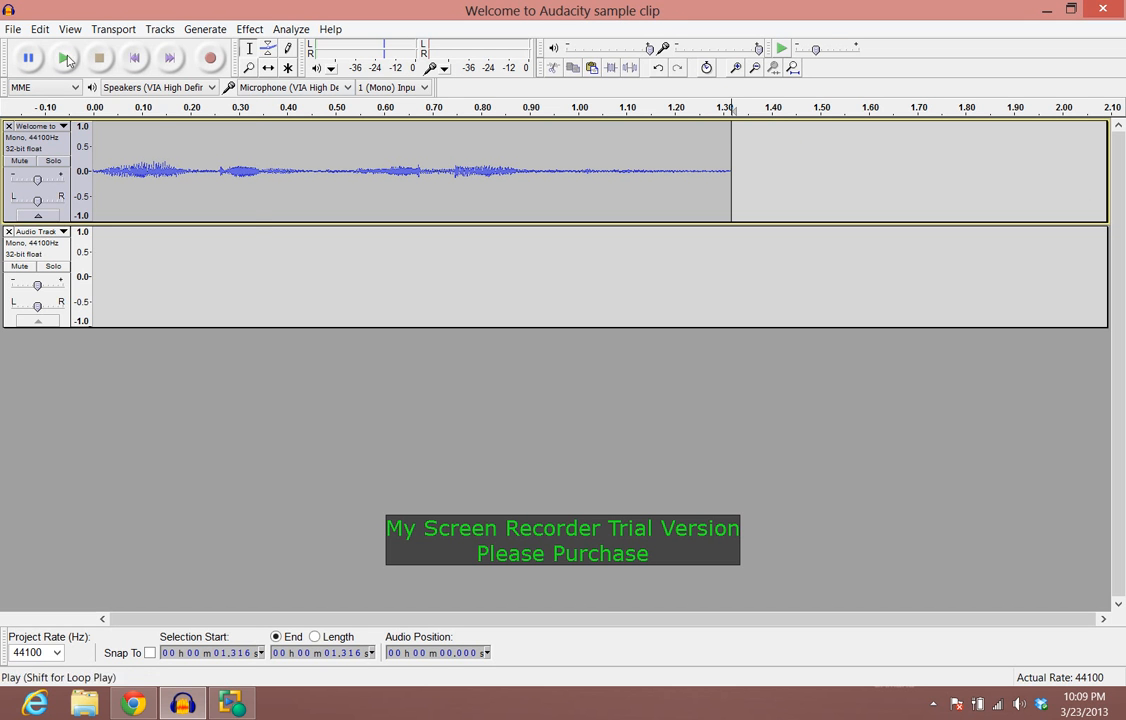
Step: Paste the cut audio back at the cut point and return the playhead to the start
click(40, 34)
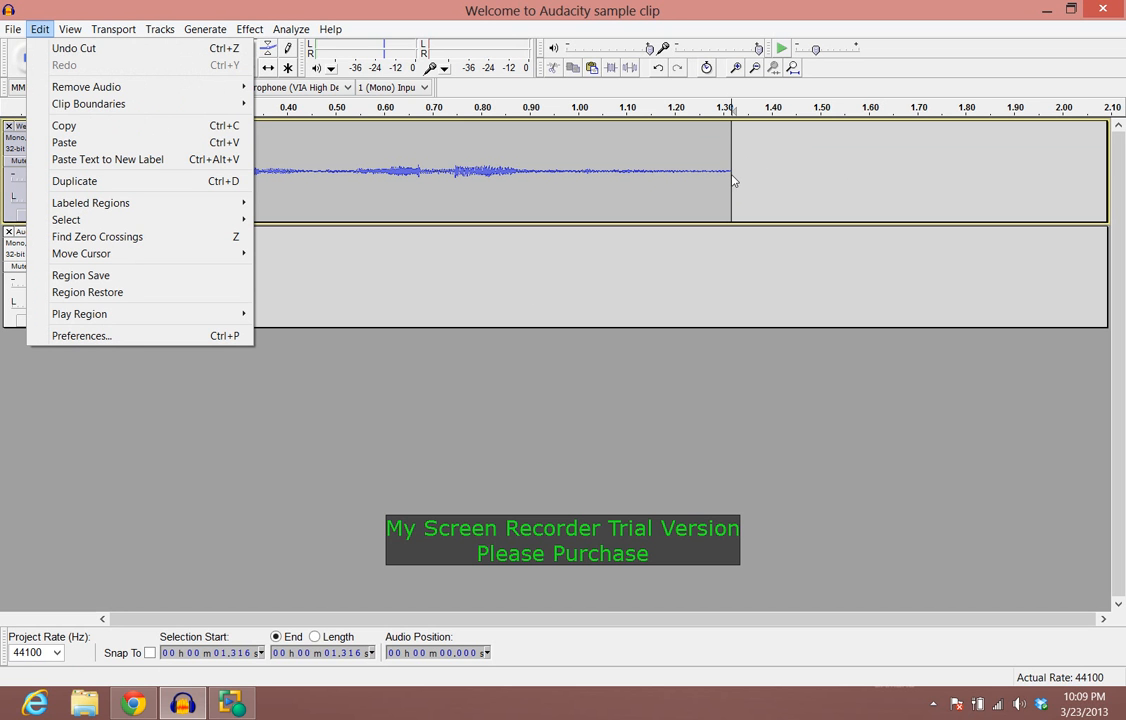
click(62, 143)
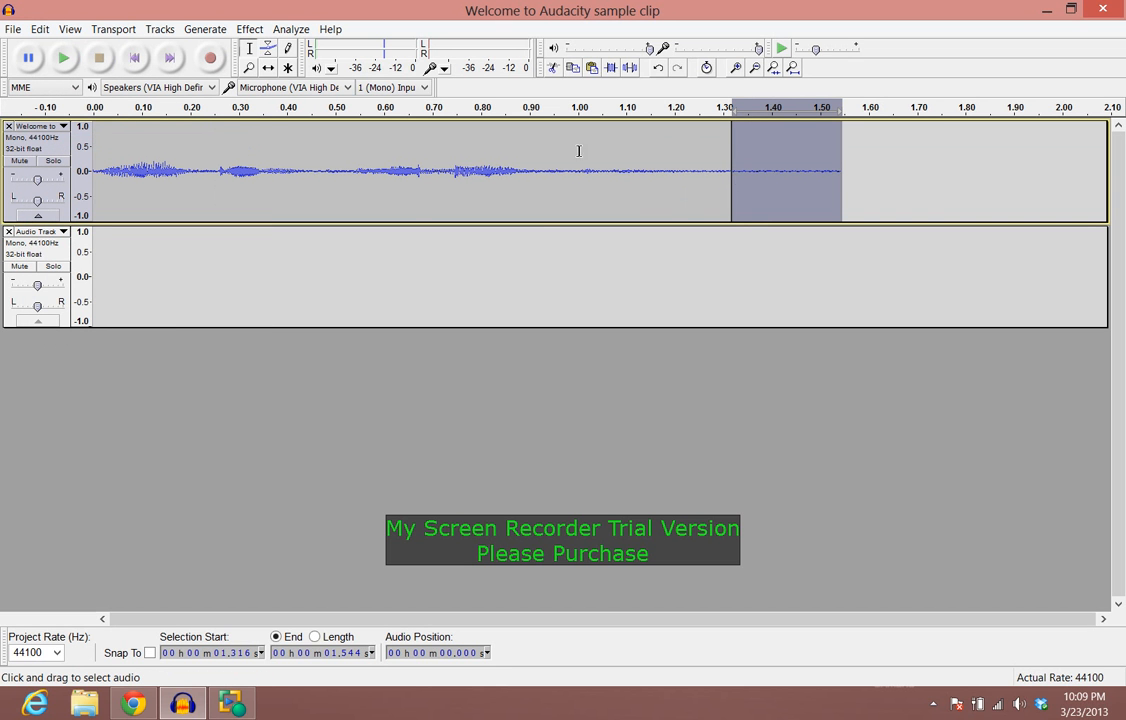
click(134, 58)
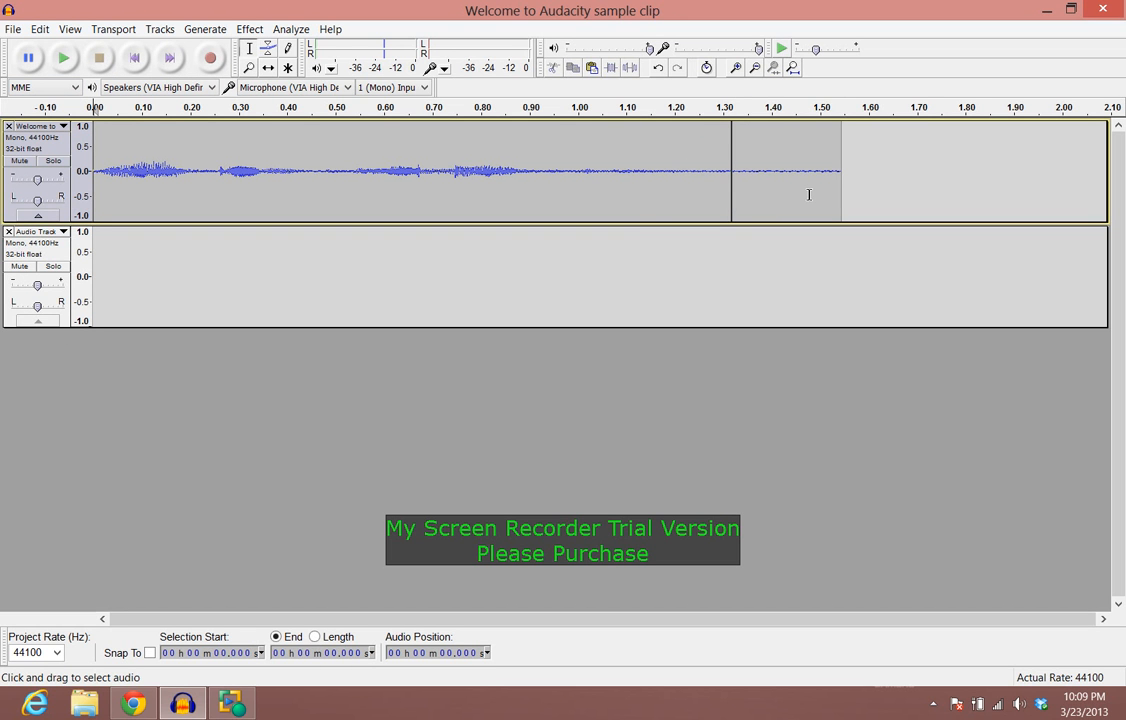
Step: Undo the paste and then the cut to restore the full clip
click(40, 29)
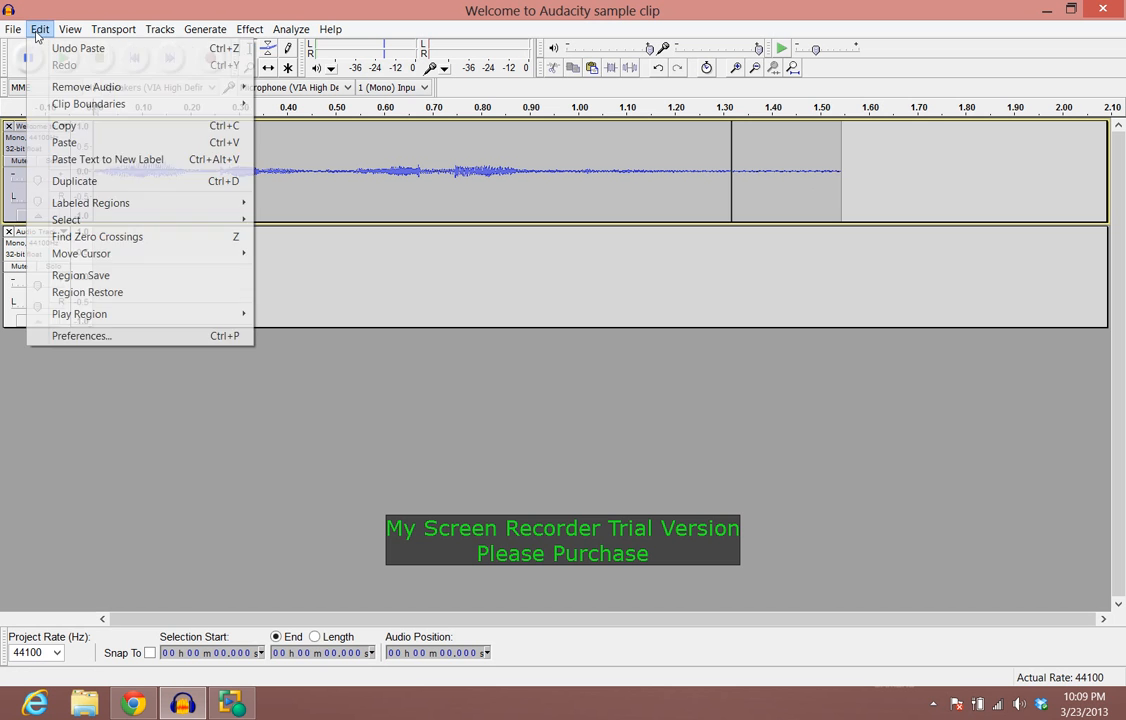
click(70, 45)
click(40, 29)
click(62, 44)
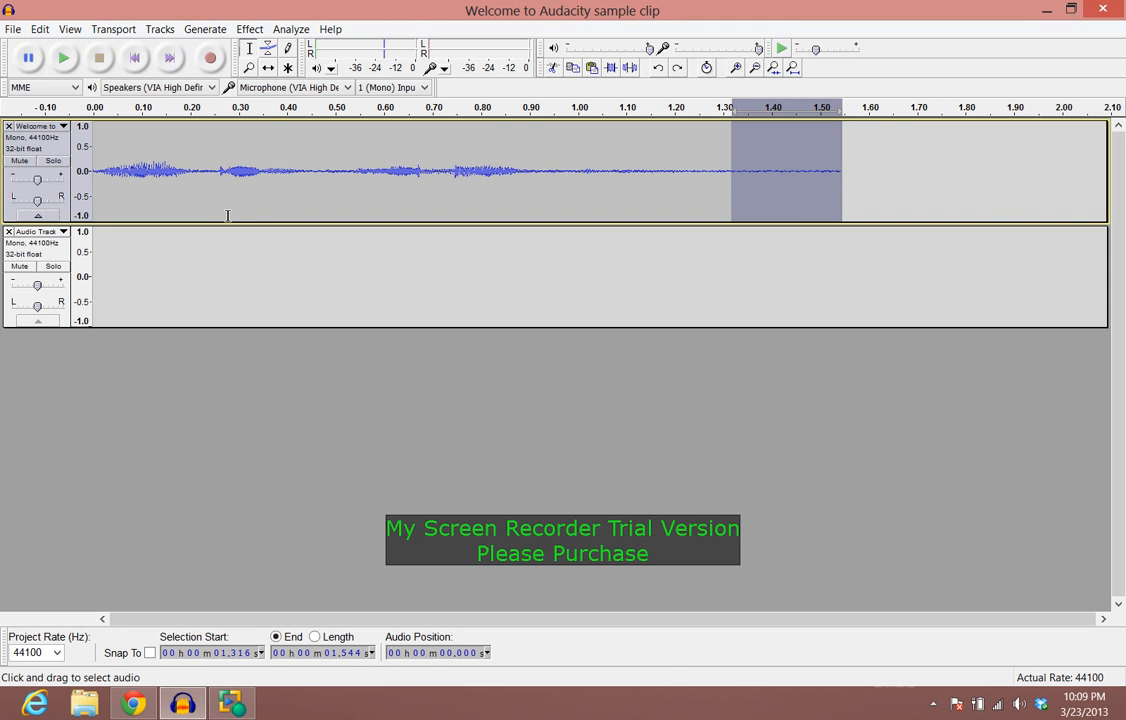
Step: Copy the first 0.47 s of the clip in the first track
drag(93, 173, 315, 182)
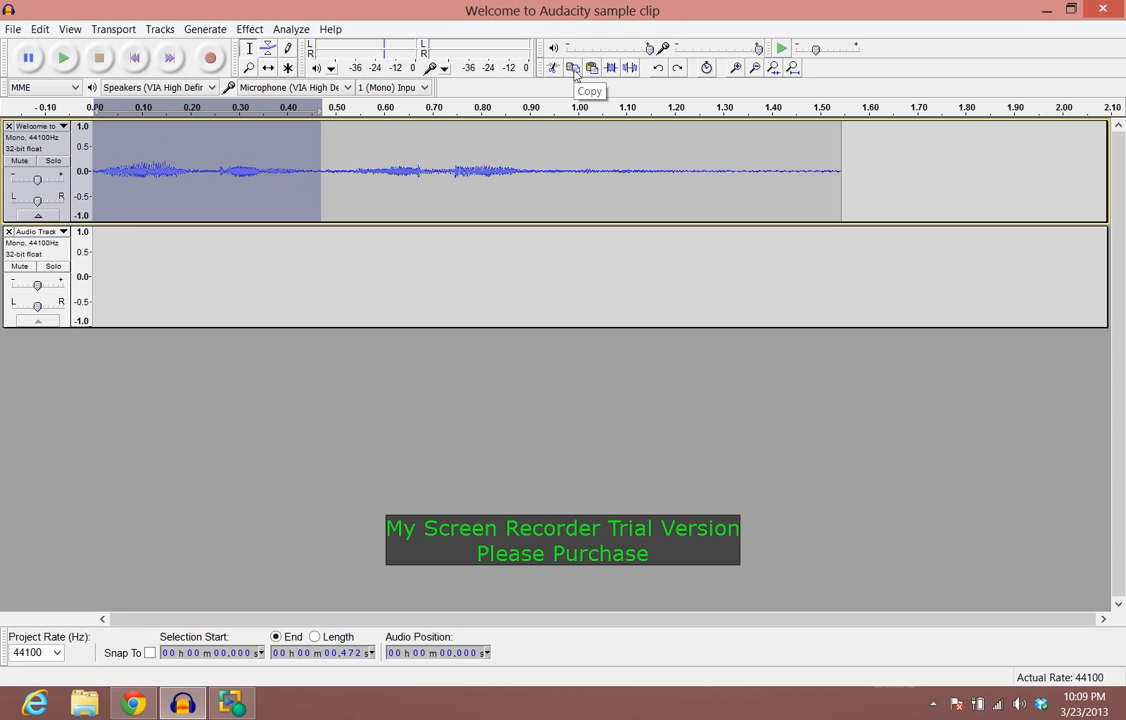
click(575, 73)
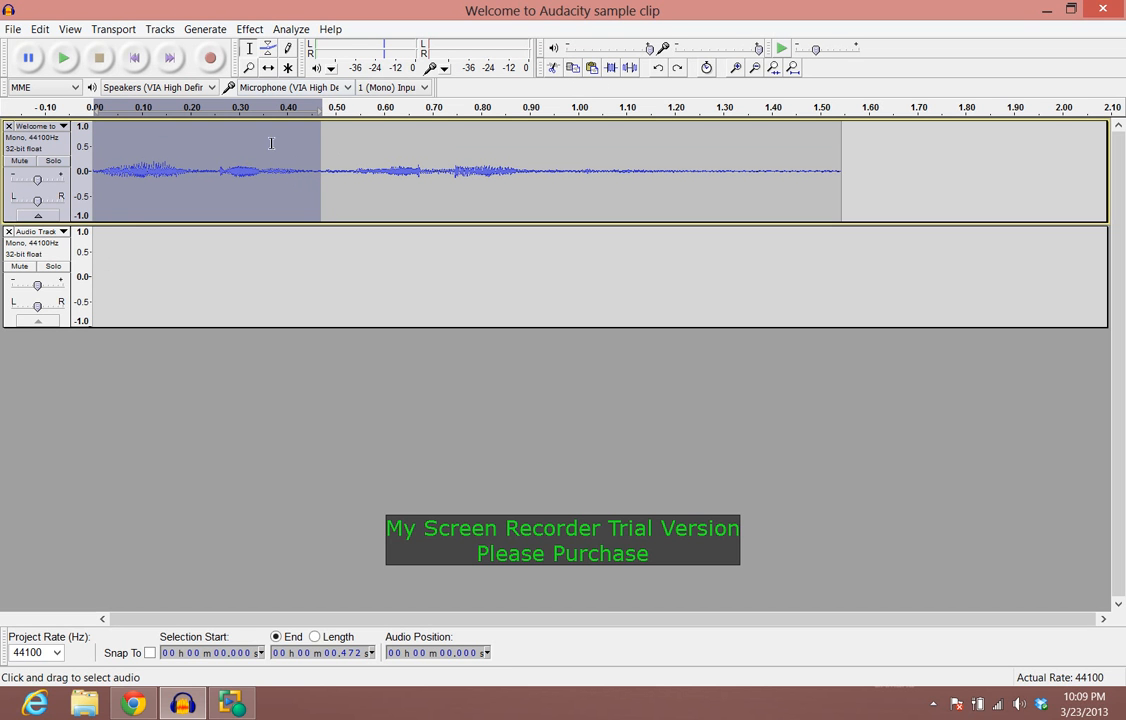
Step: Paste the copied audio into the empty second track at about 0.36 s
click(10, 325)
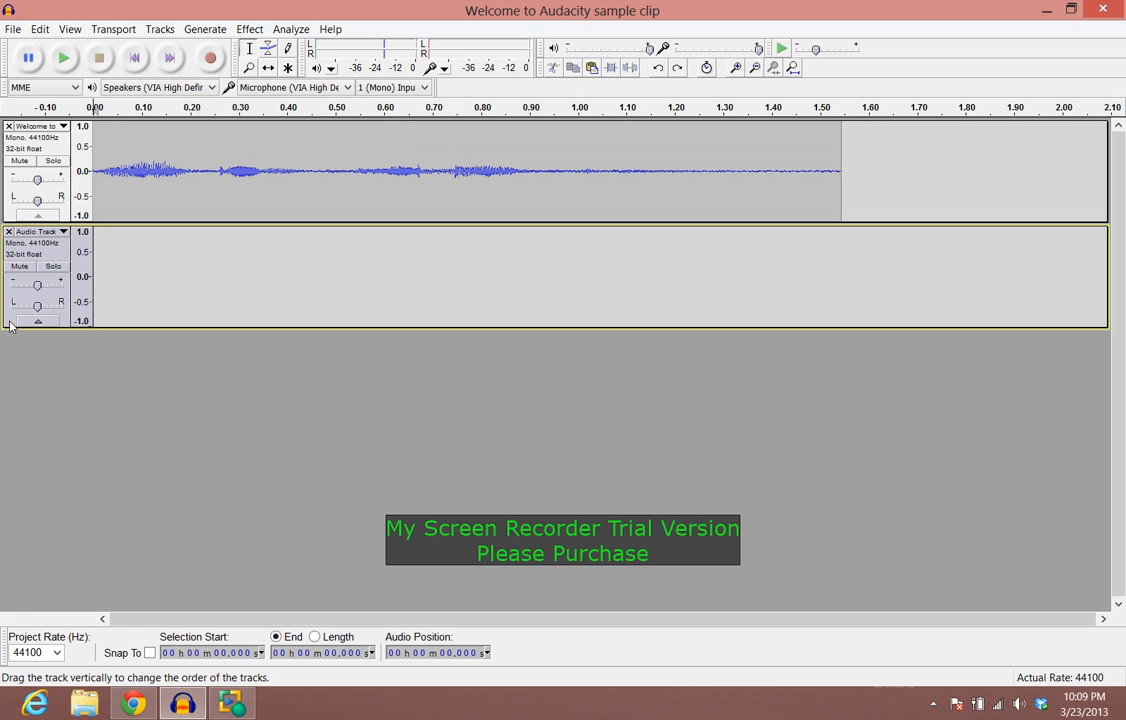
click(98, 283)
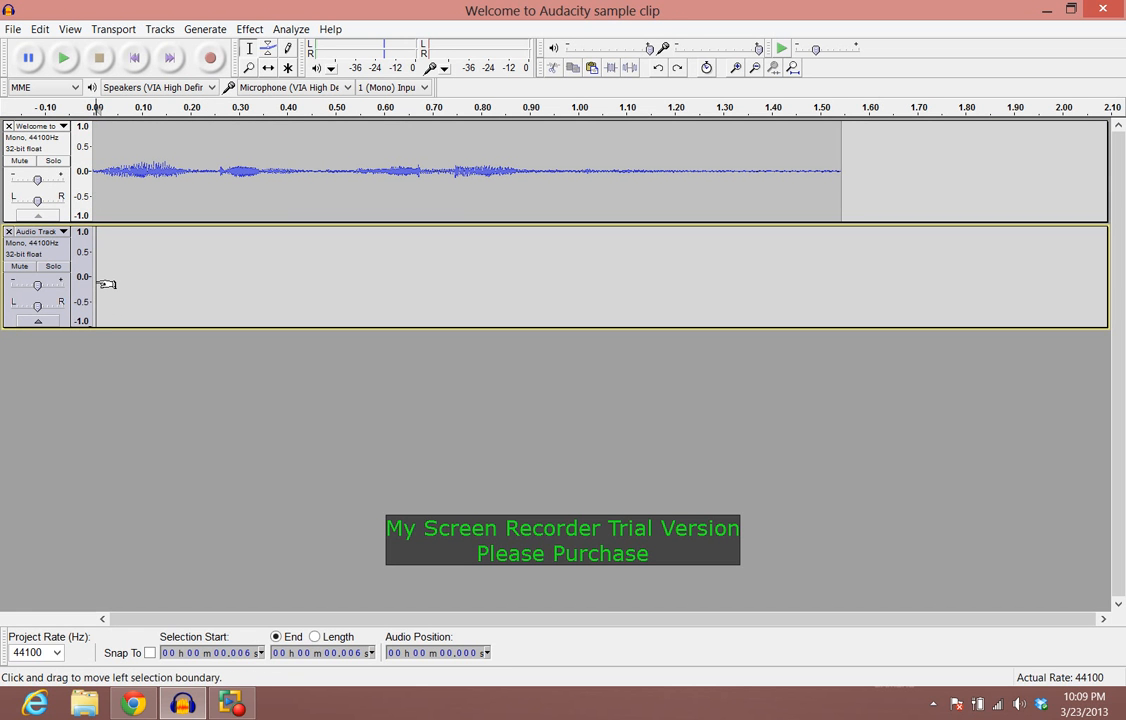
click(268, 281)
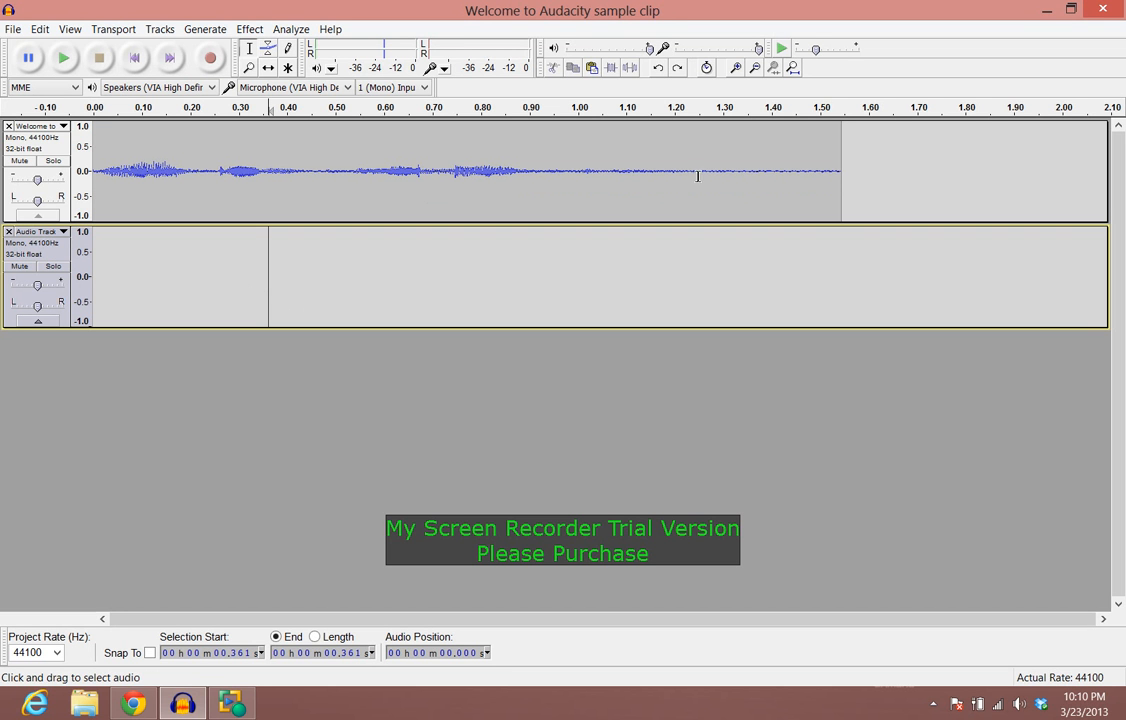
click(591, 68)
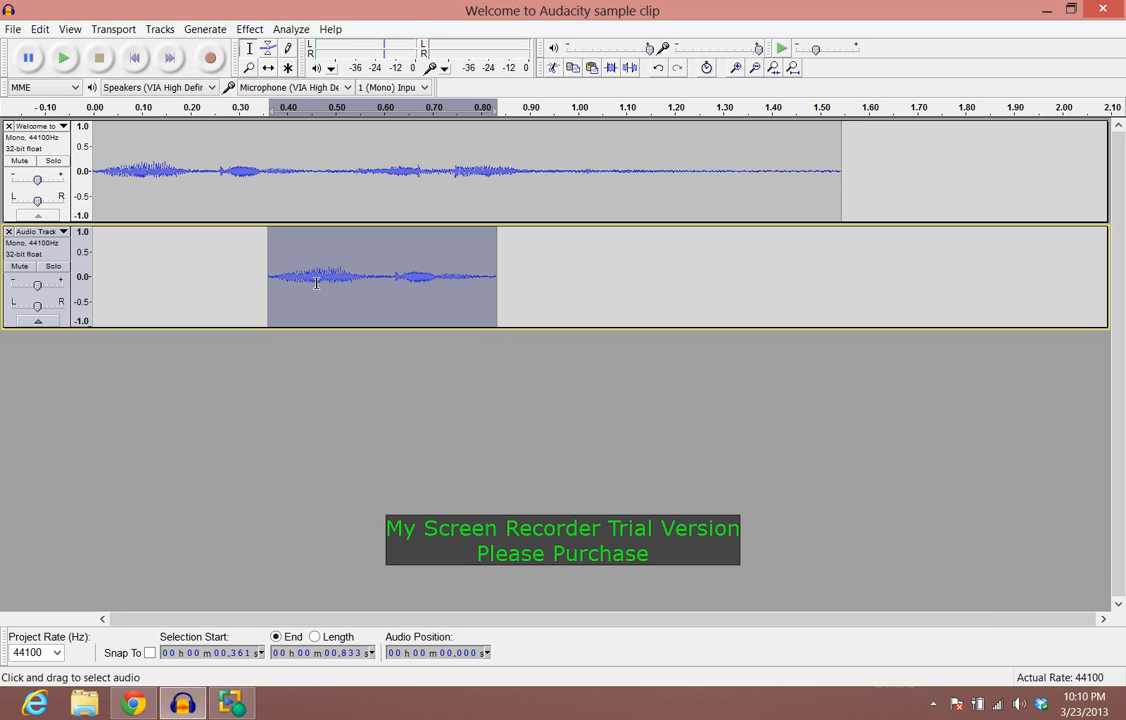
Step: Move the pasted clip to the start of the second track with the Time Shift Tool
click(268, 68)
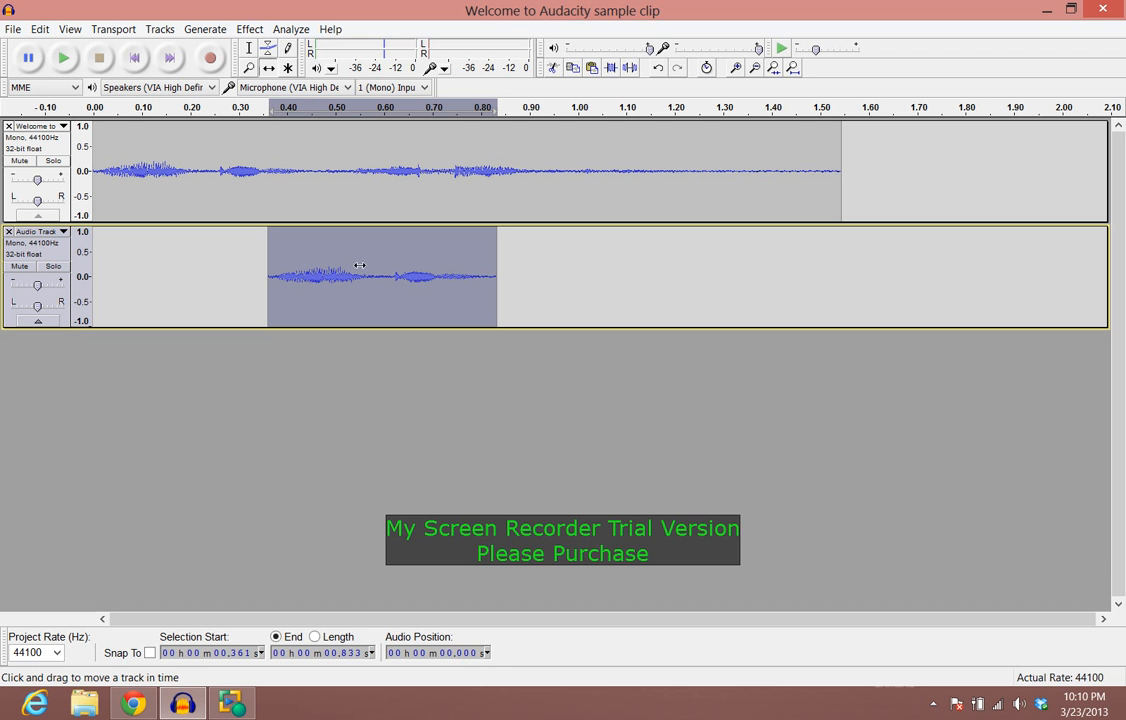
click(268, 68)
drag(367, 280, 194, 290)
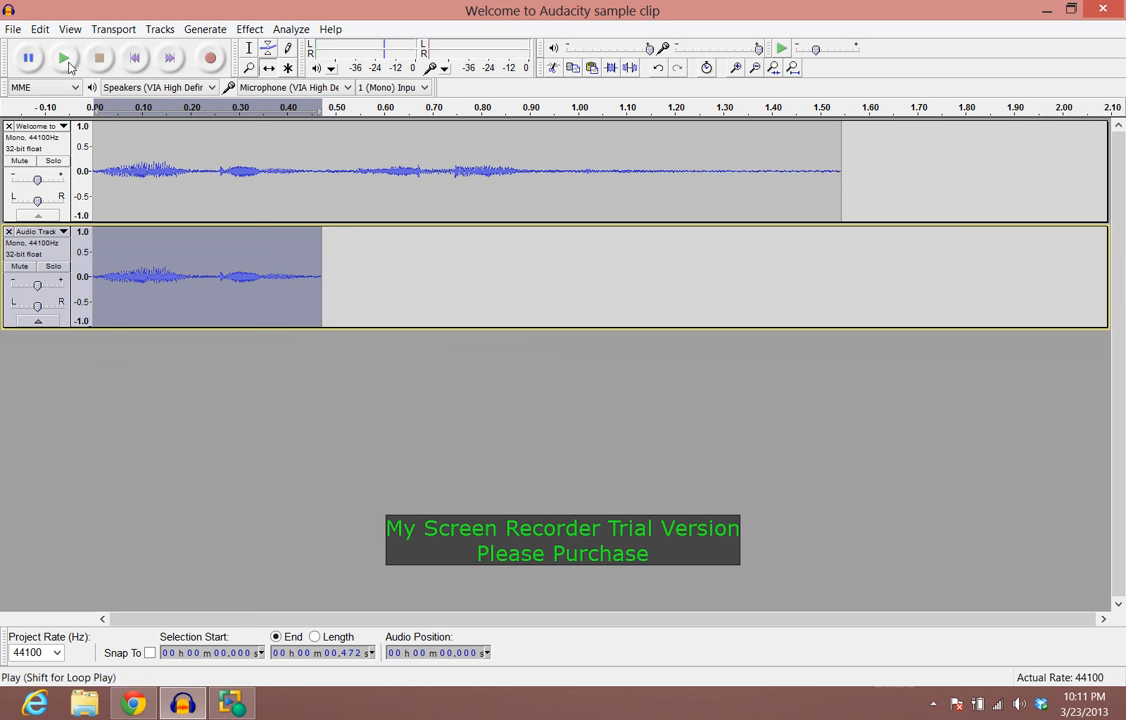
Step: Undo the clip move and the paste in the second track
click(39, 30)
click(60, 48)
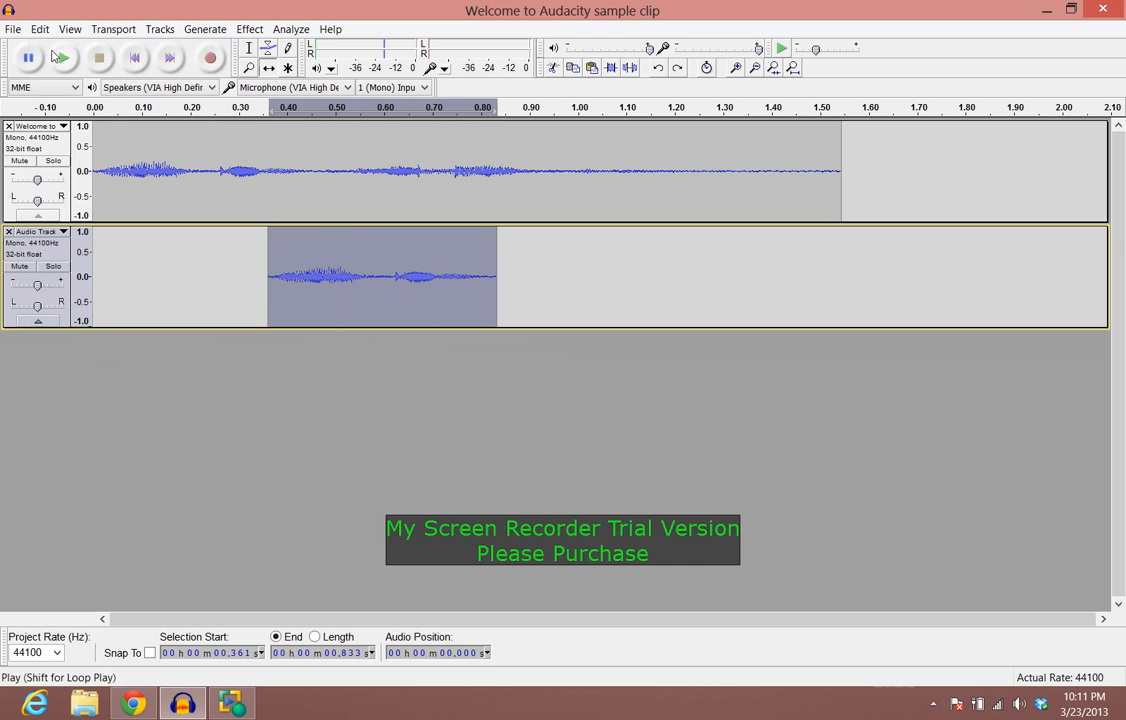
click(41, 33)
click(60, 48)
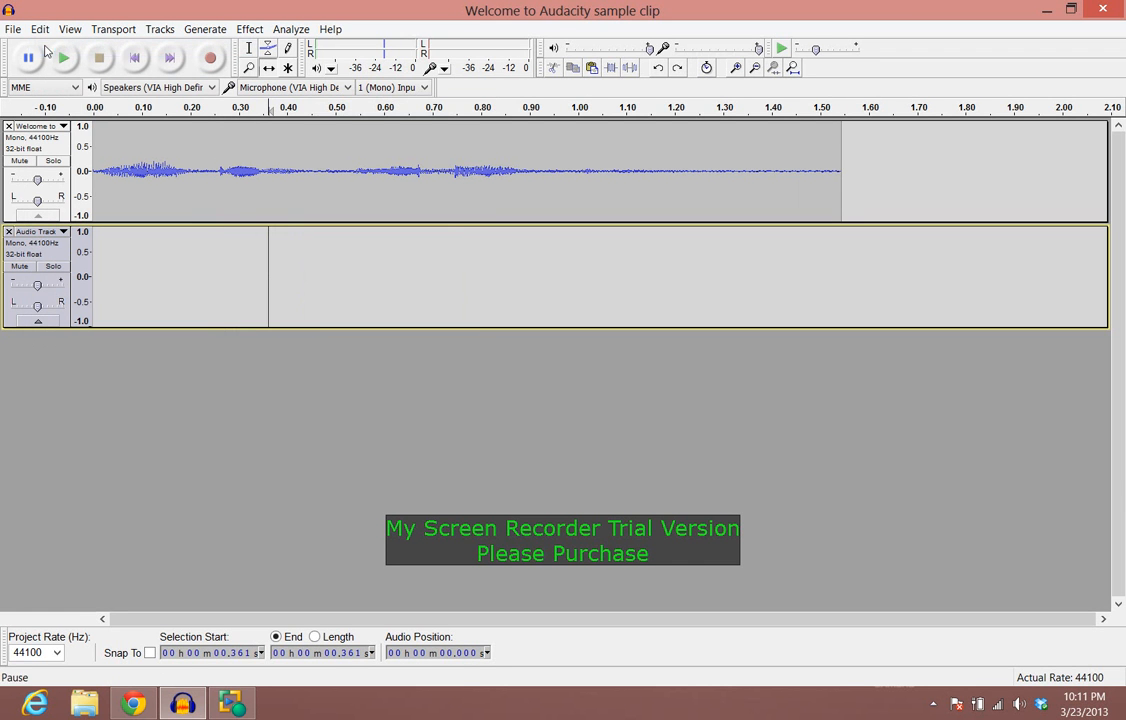
Step: Trim the first track to its first 0.35 s, then undo the trim
click(135, 58)
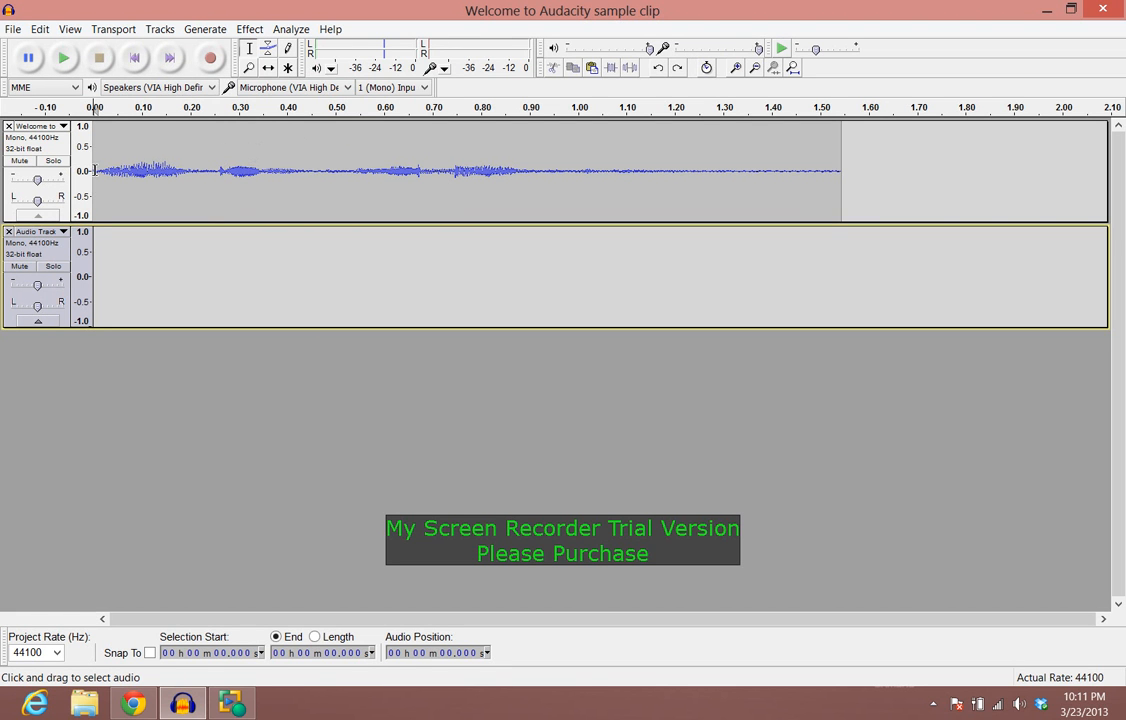
drag(93, 170, 262, 180)
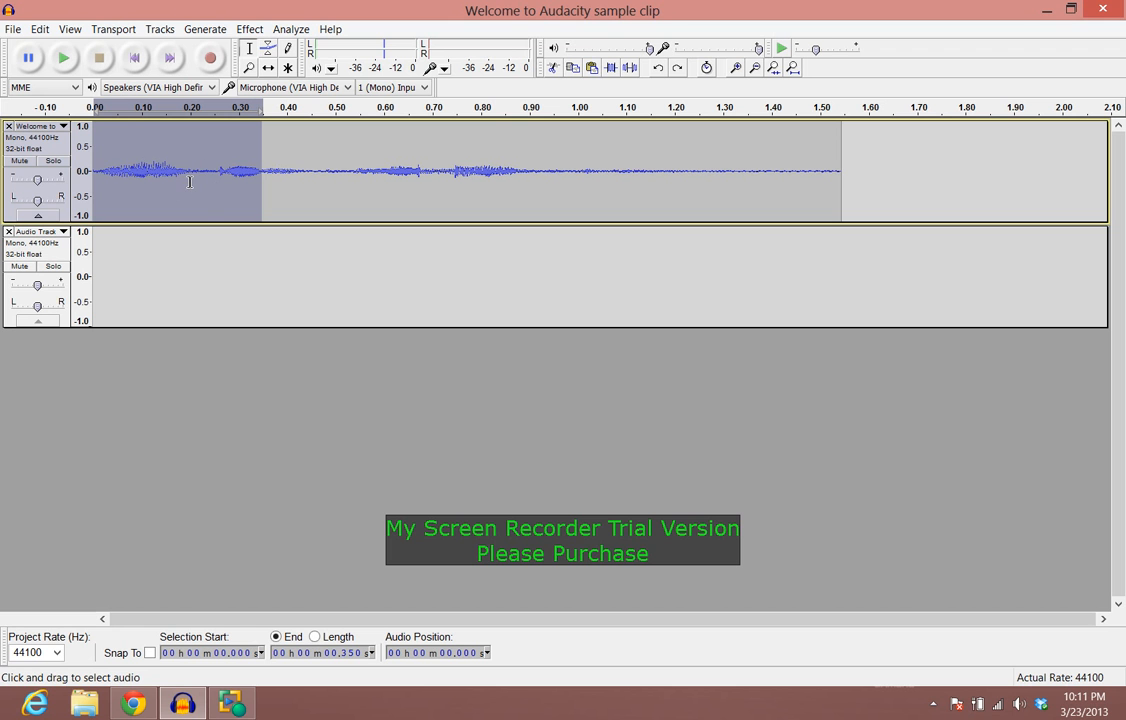
click(611, 68)
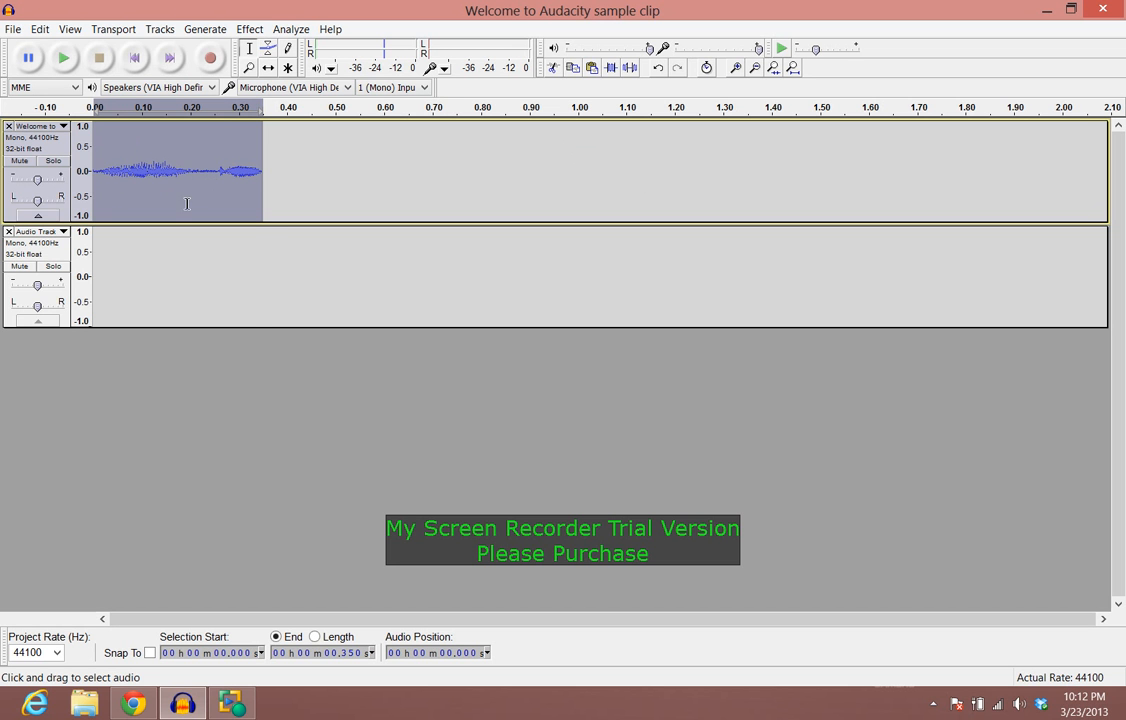
click(40, 29)
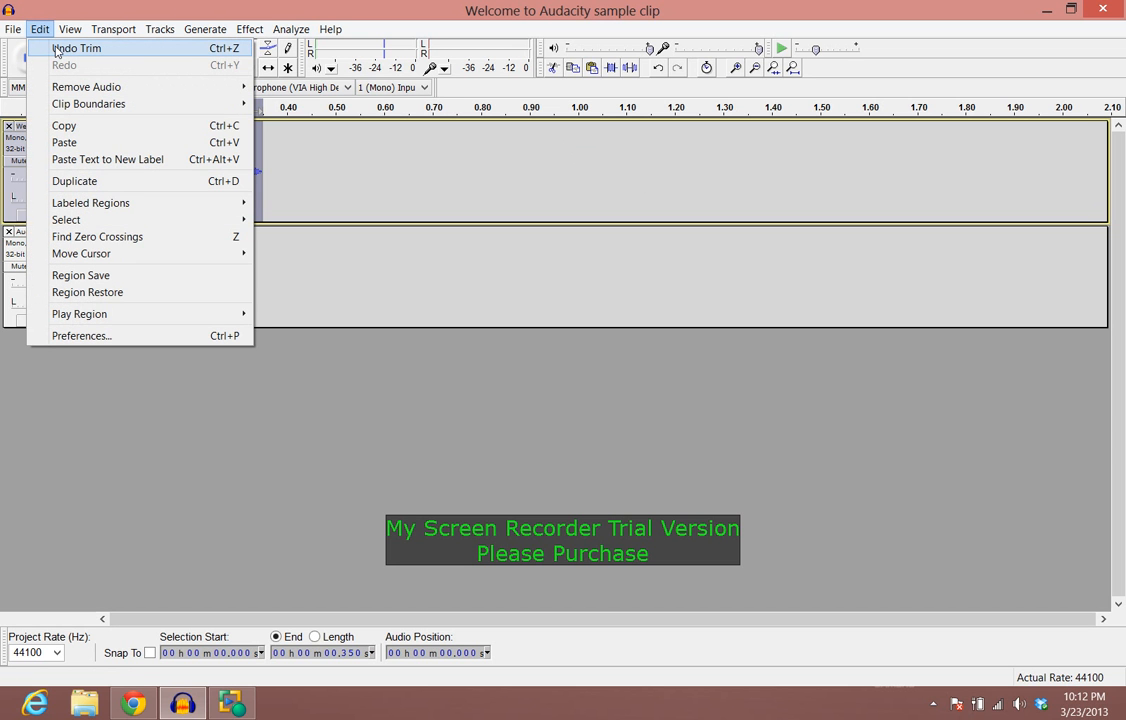
click(57, 49)
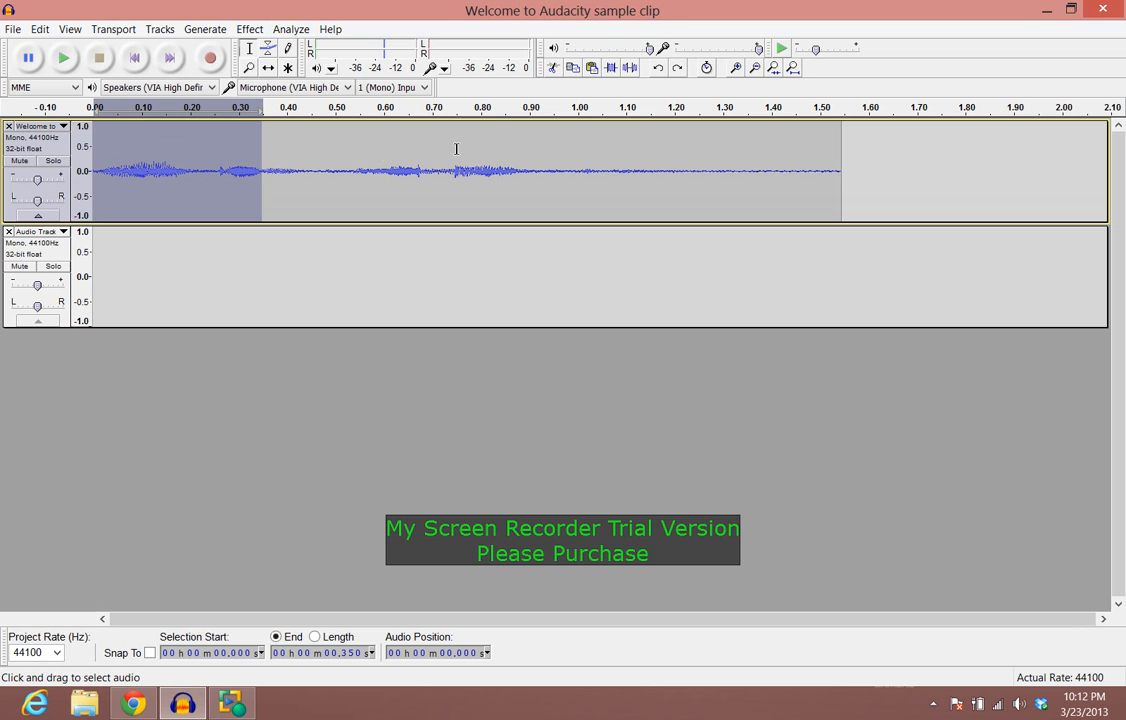
Step: Silence the selected first 0.35 s of the first track, then undo the silence
click(628, 70)
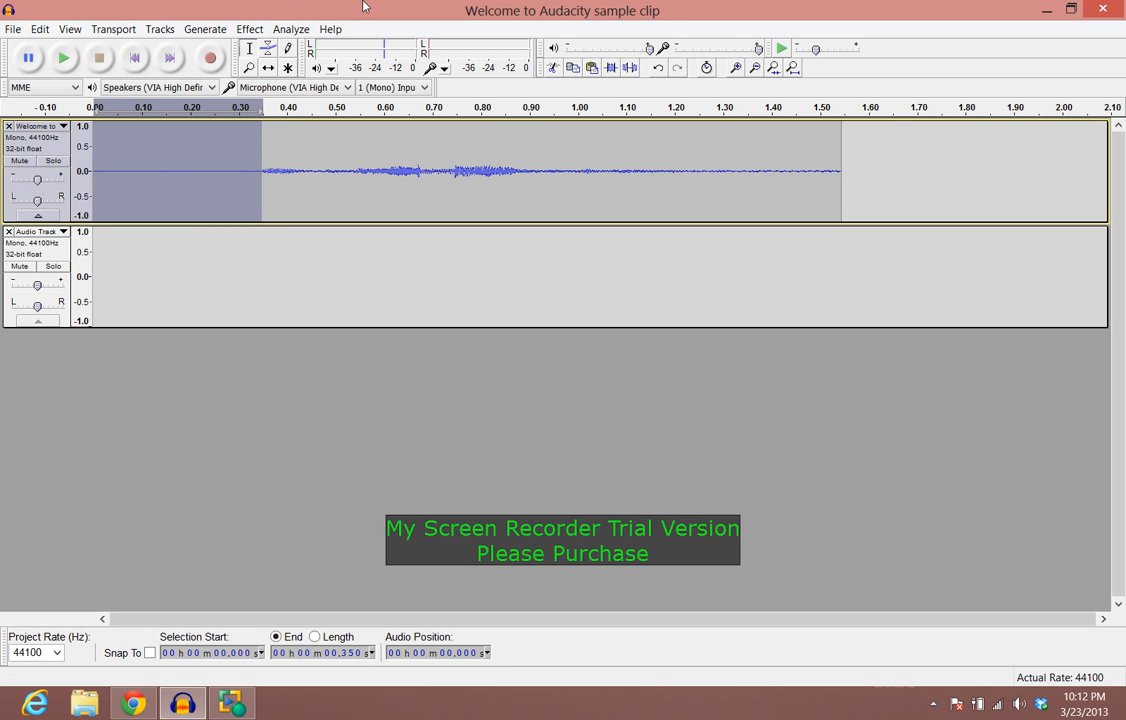
click(40, 29)
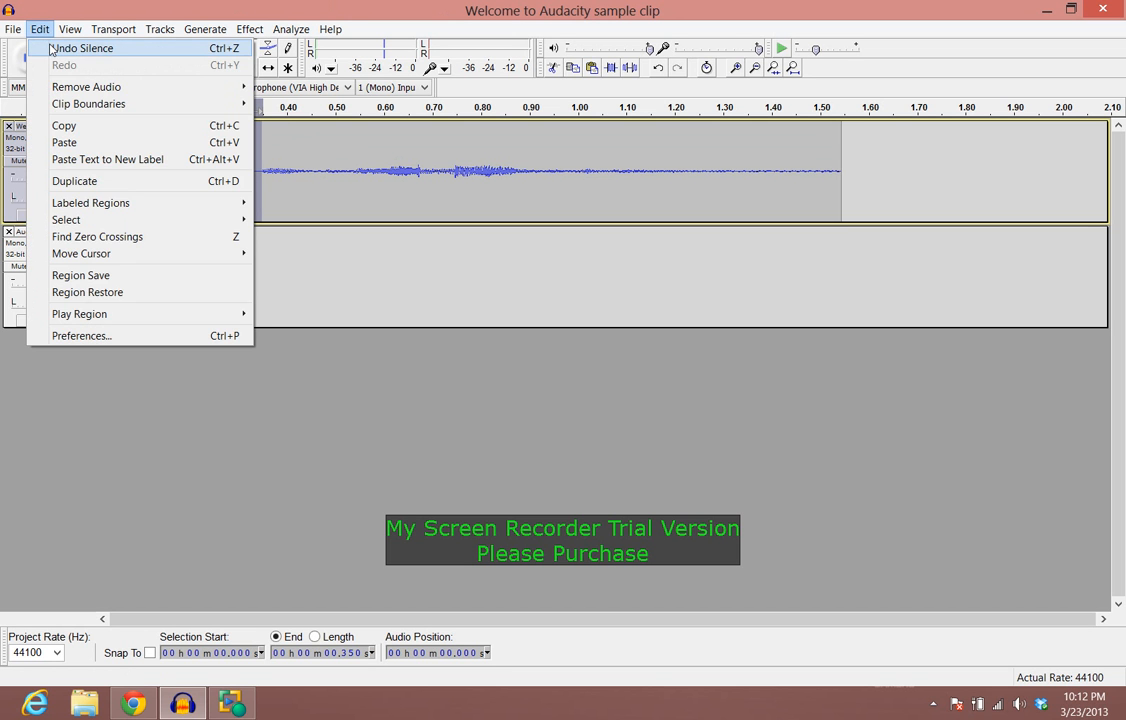
click(50, 48)
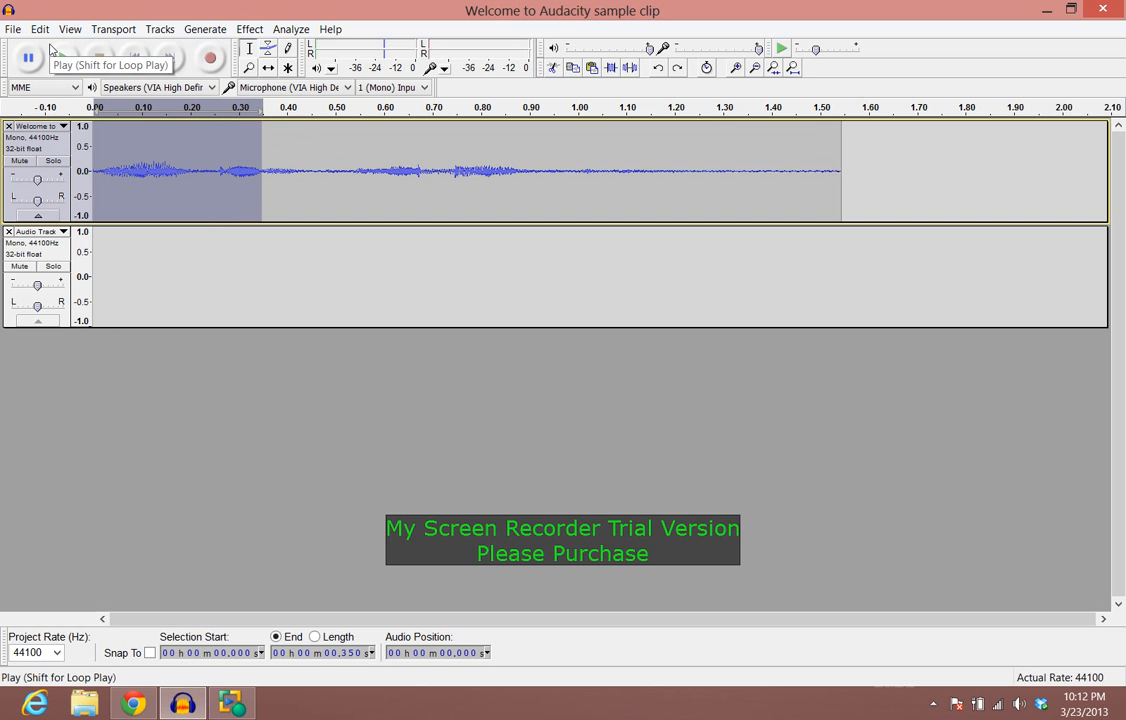